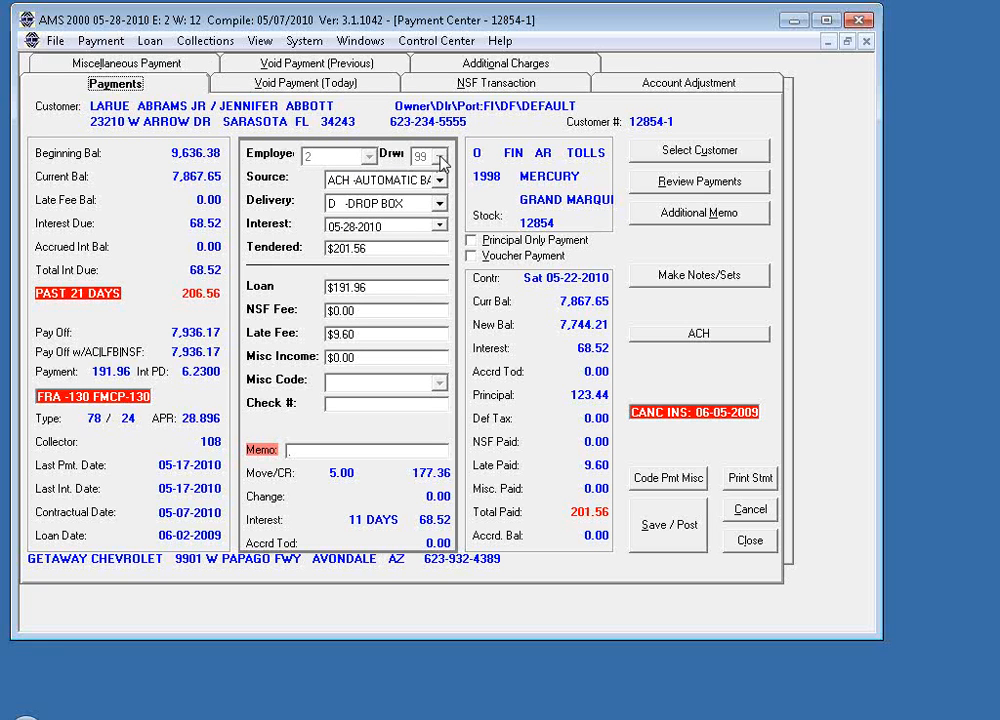
Step: Set the payment source to C - CASH and the delivery to I - IN PERSON
{"action": "left_click", "coordinate": [439, 182]}
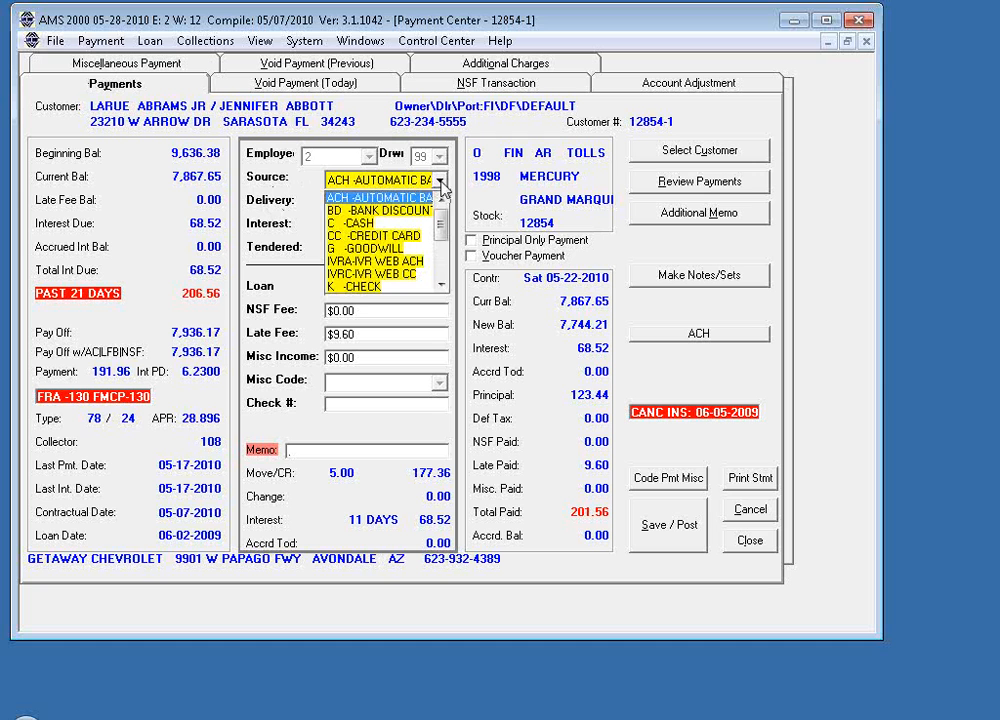
{"action": "left_click", "coordinate": [386, 223]}
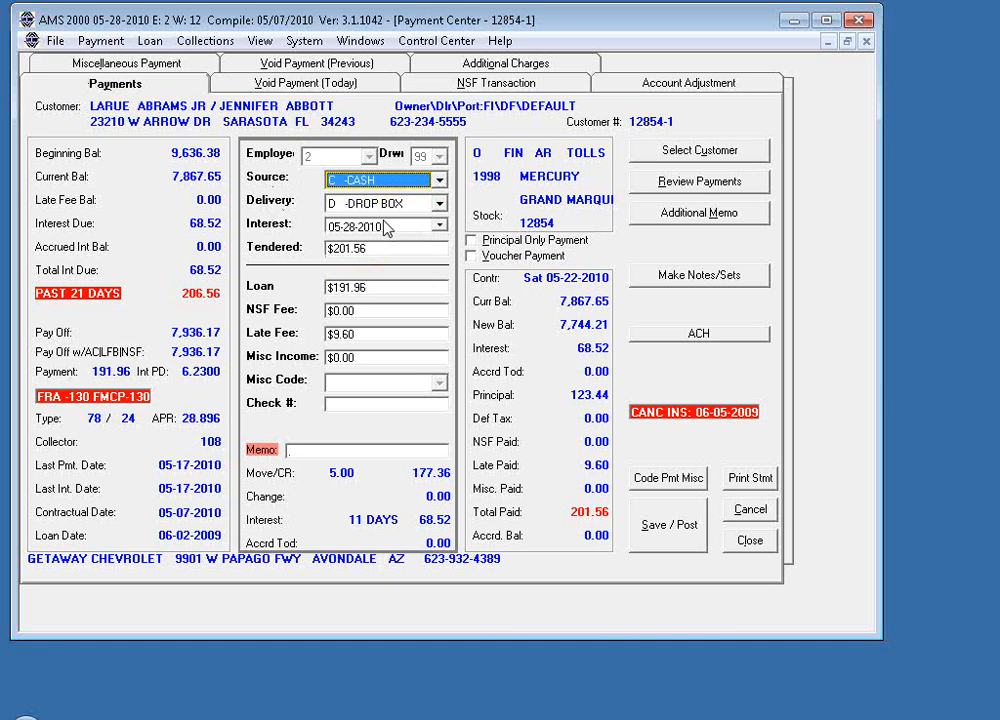
{"action": "left_click", "coordinate": [439, 203]}
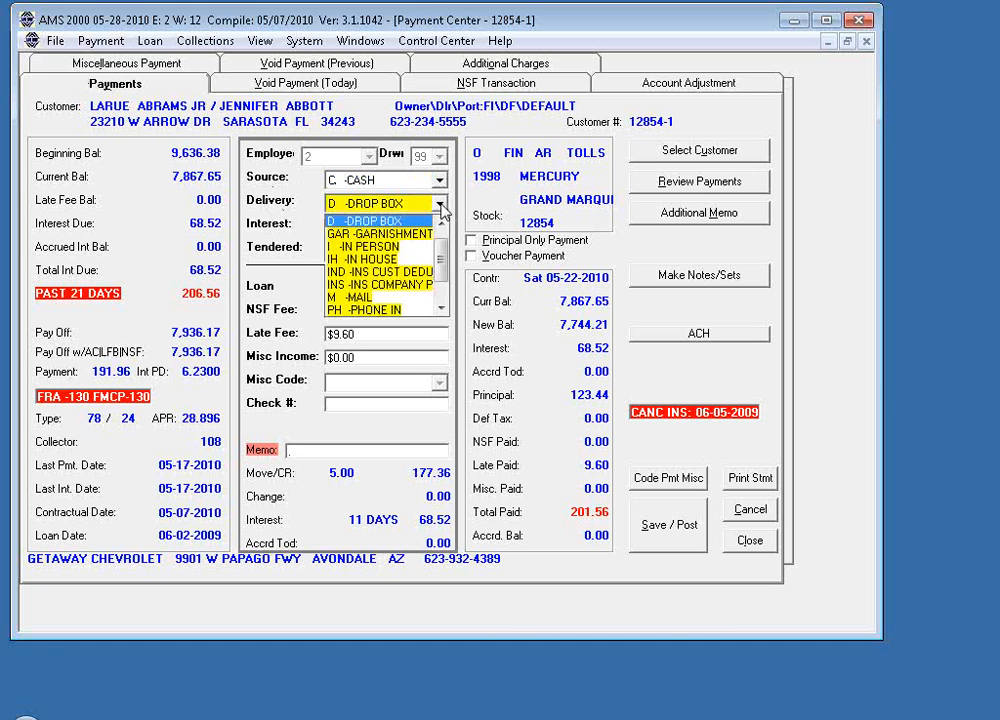
{"action": "left_click", "coordinate": [372, 246]}
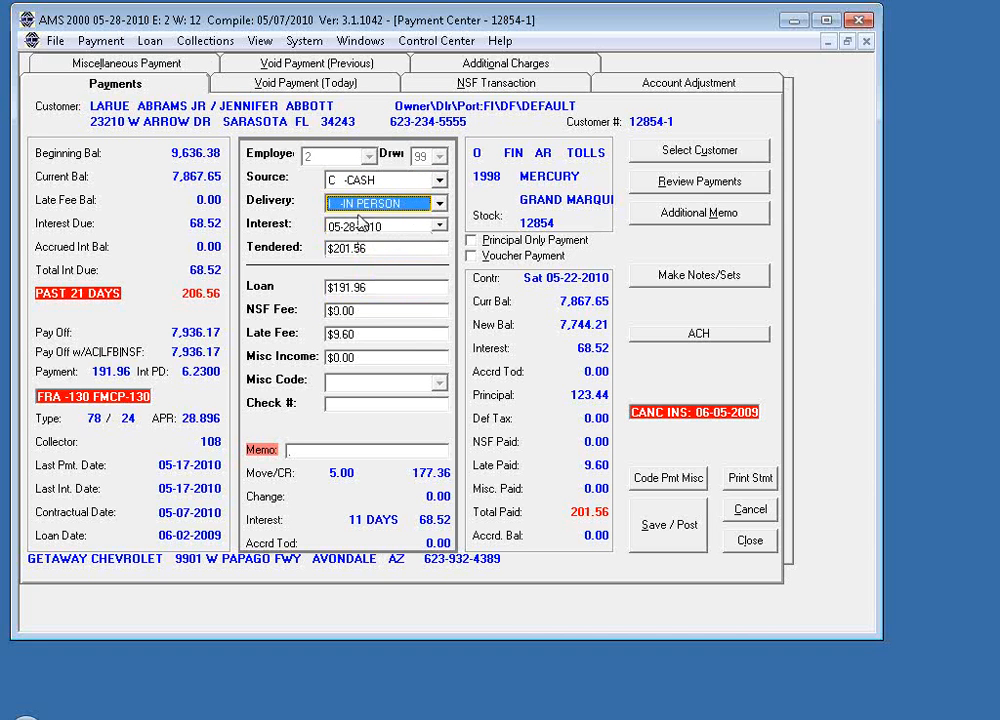
Step: Set the payment's tendered amount to $205.00
{"action": "left_click", "coordinate": [428, 246]}
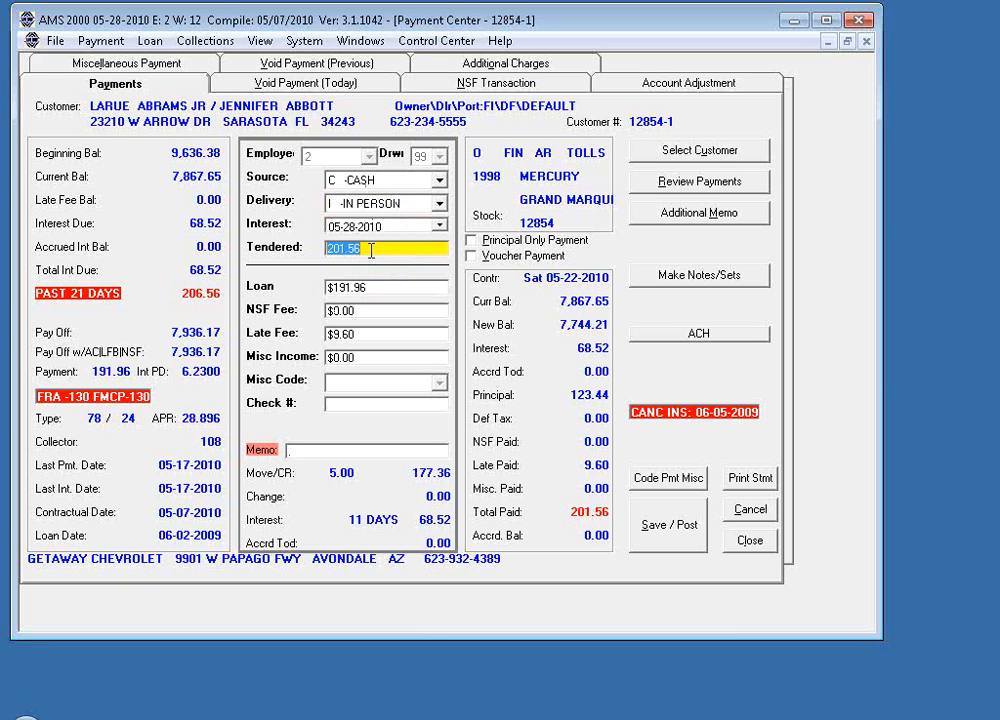
{"action": "type", "text": "205"}
{"action": "key", "text": "Tab"}
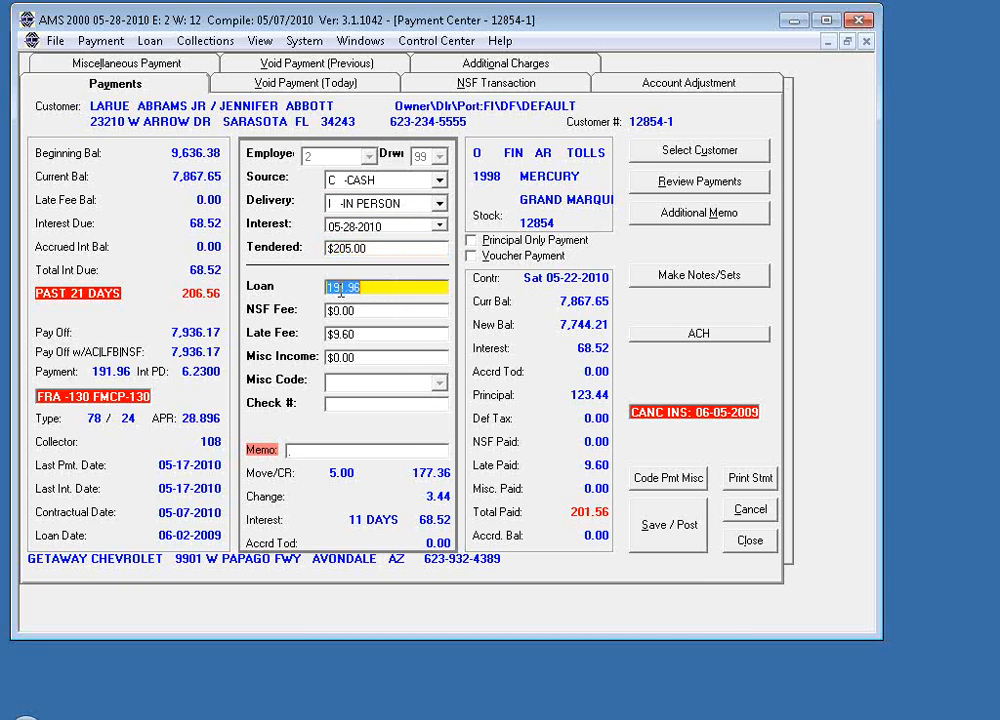
{"action": "left_click", "coordinate": [371, 335]}
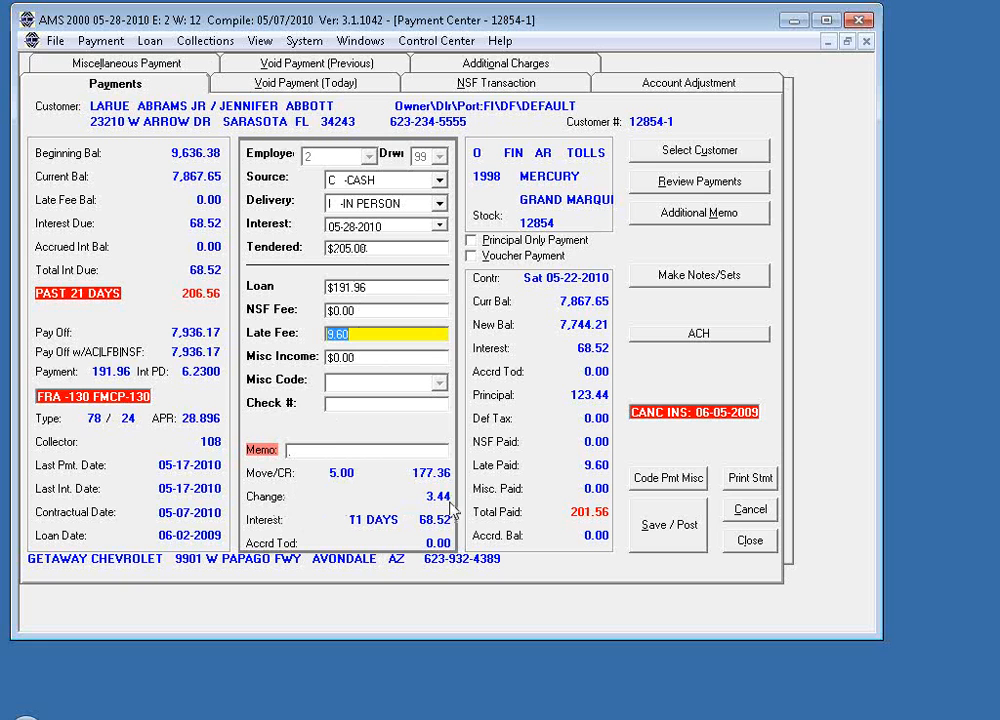
Step: Enter the payment memo "Grandma is making payment"
{"action": "left_click", "coordinate": [319, 452]}
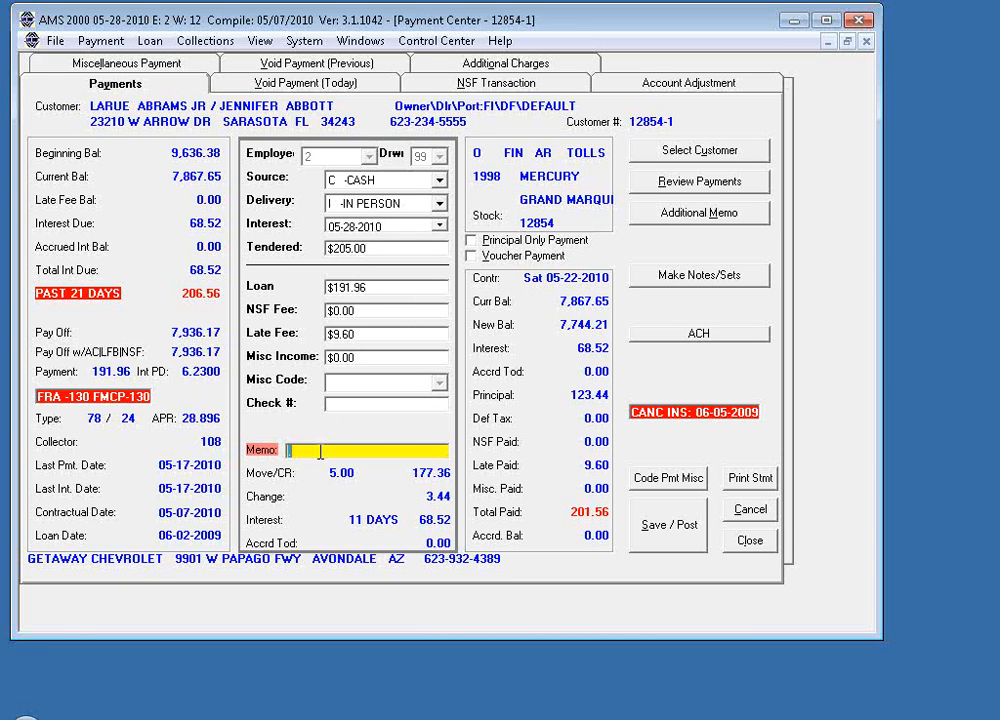
{"action": "type", "text": "Grandma is makin"}
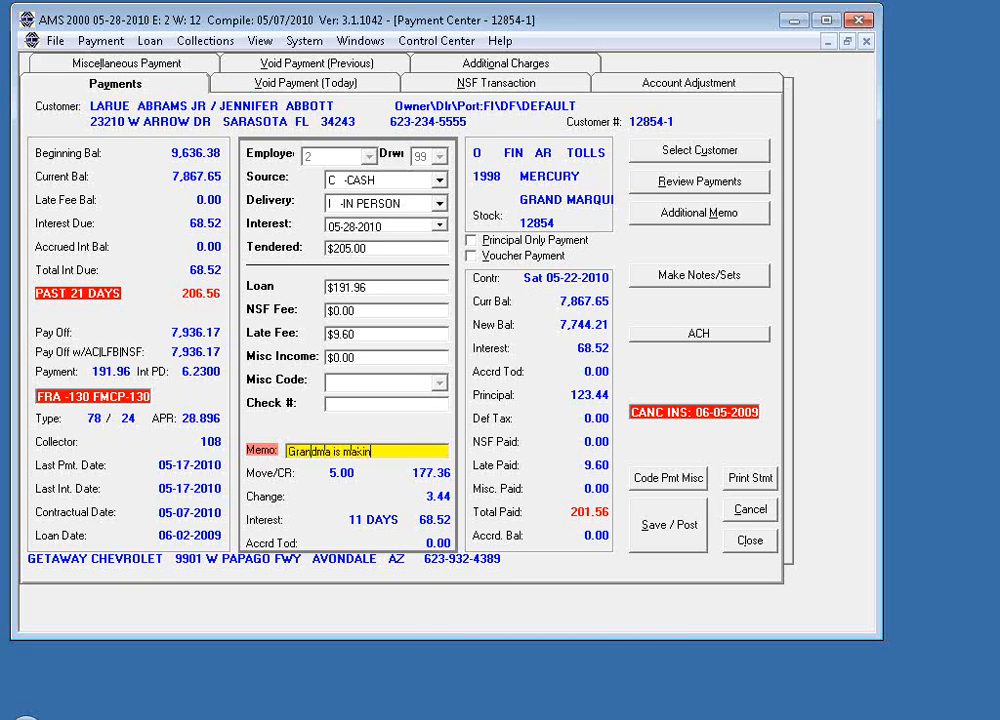
{"action": "type", "text": "g peyment"}
{"action": "key", "text": "Tab"}
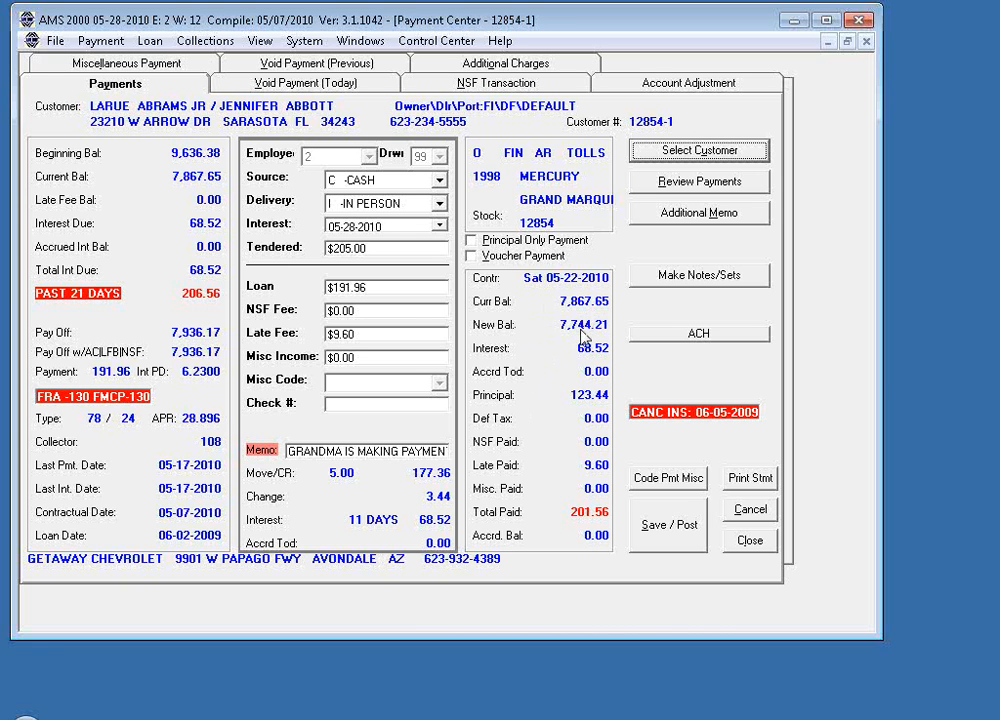
Step: Set the tendered amount to $210.00 and the loan payment amount to $200.00
{"action": "left_click", "coordinate": [390, 247]}
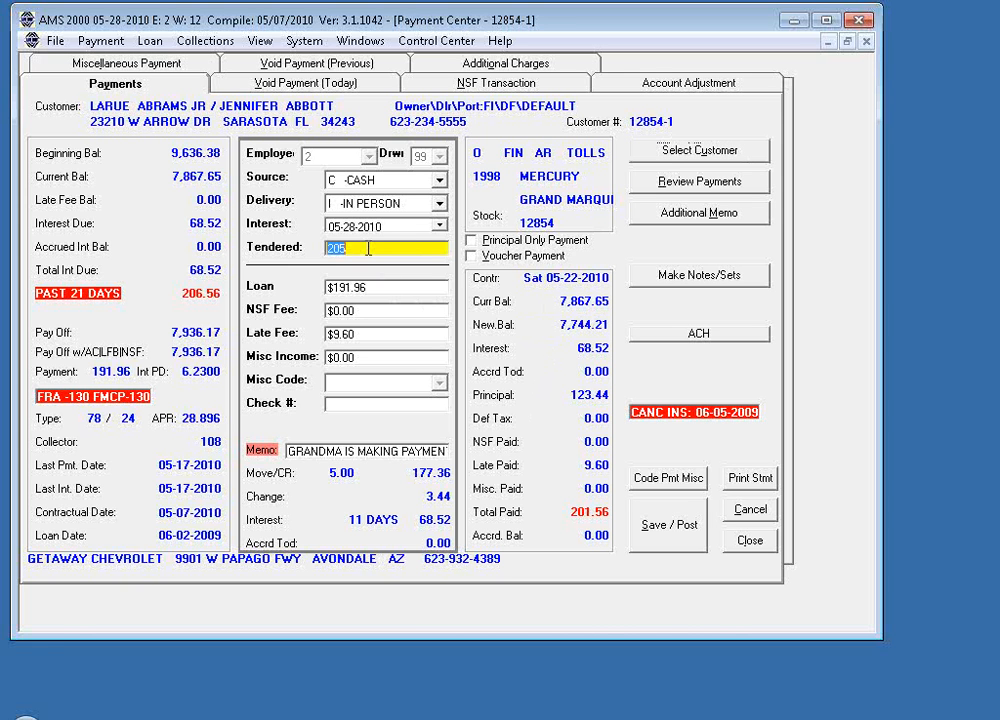
{"action": "type", "text": "2"}
{"action": "key", "text": "Tab"}
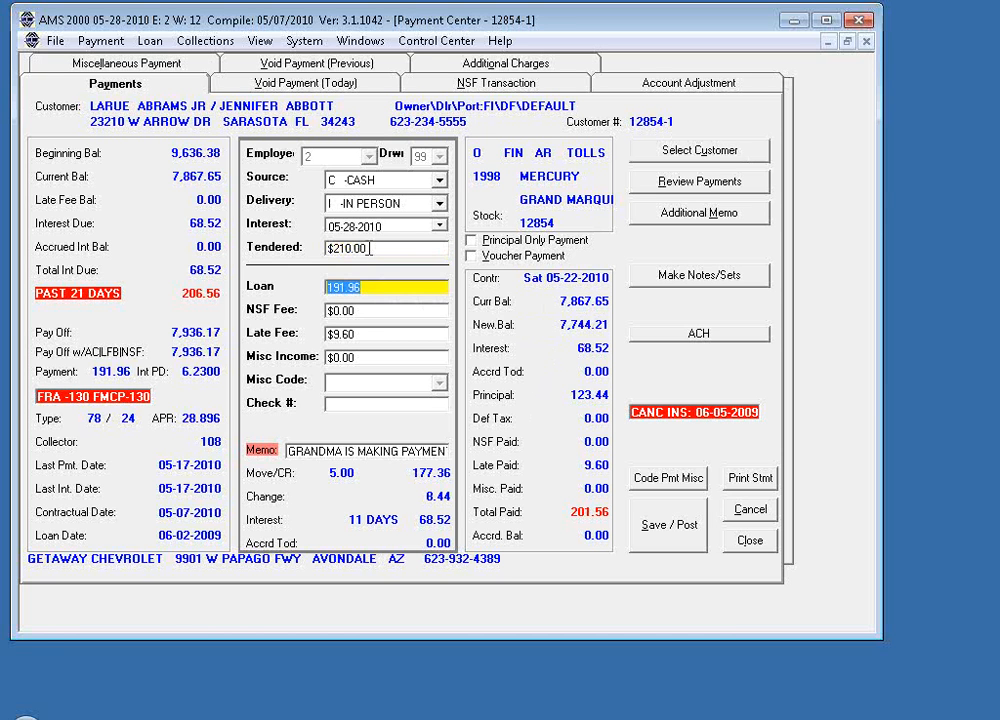
{"action": "type", "text": "200"}
{"action": "key", "text": "Tab"}
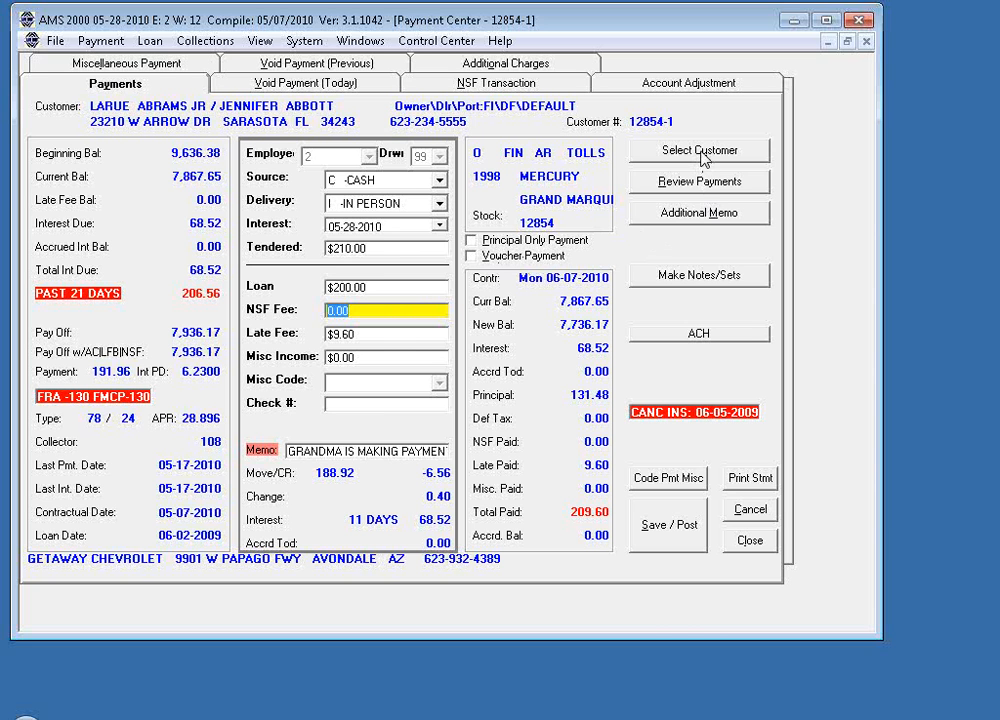
Step: Review the customer's payment history across all columns through the memo, time and past-due fields, and close the review
{"action": "left_click", "coordinate": [698, 181]}
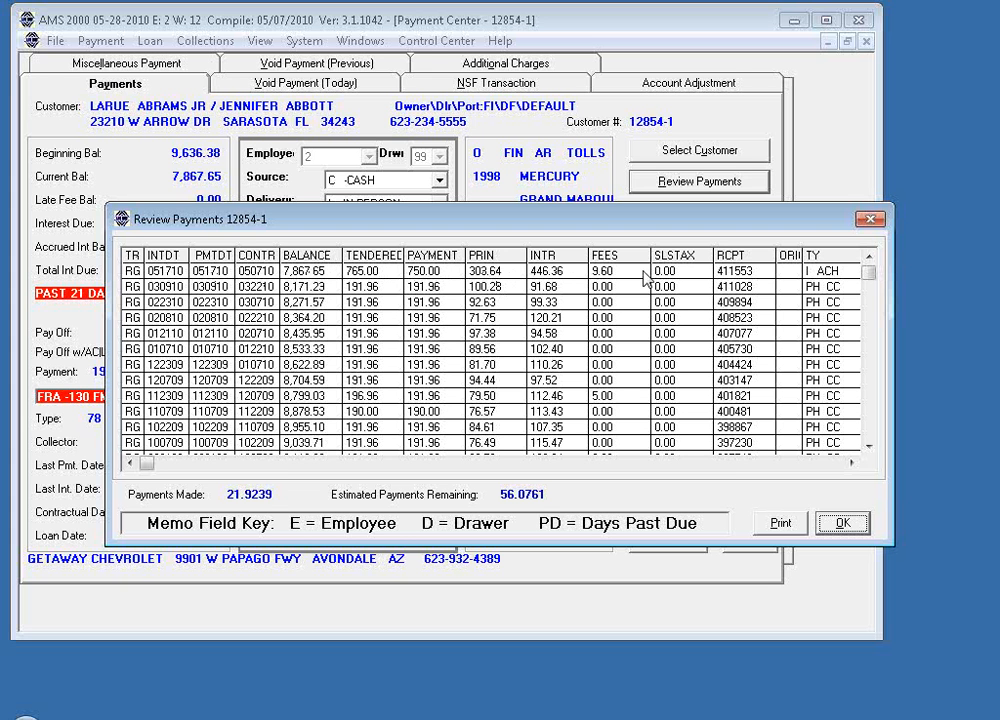
{"action": "left_click", "coordinate": [850, 463]}
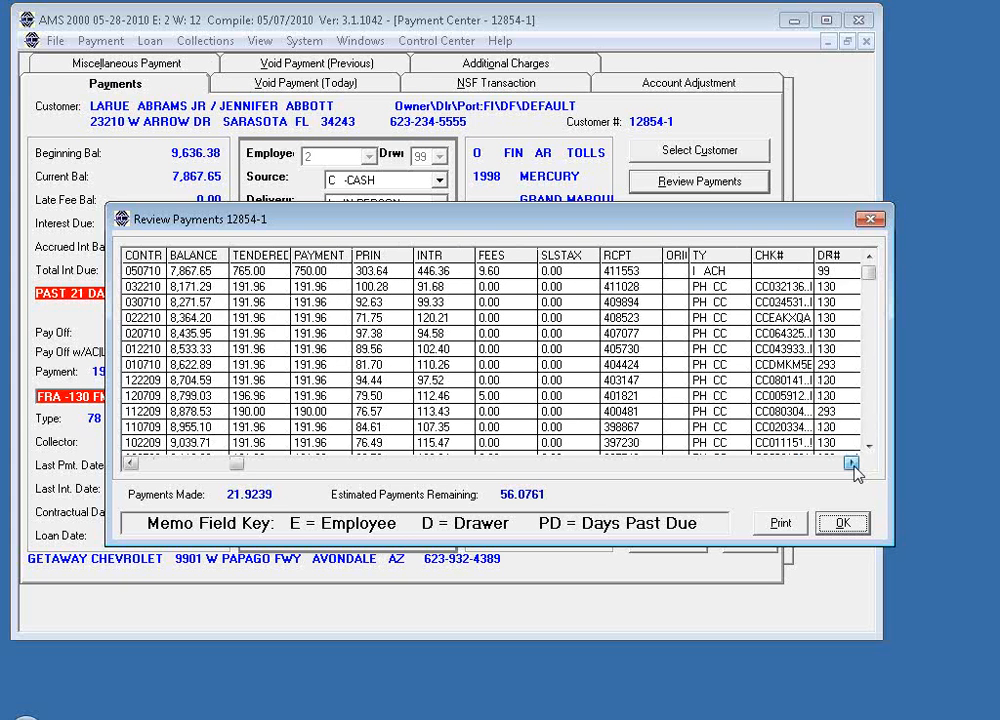
{"action": "left_click", "coordinate": [850, 463]}
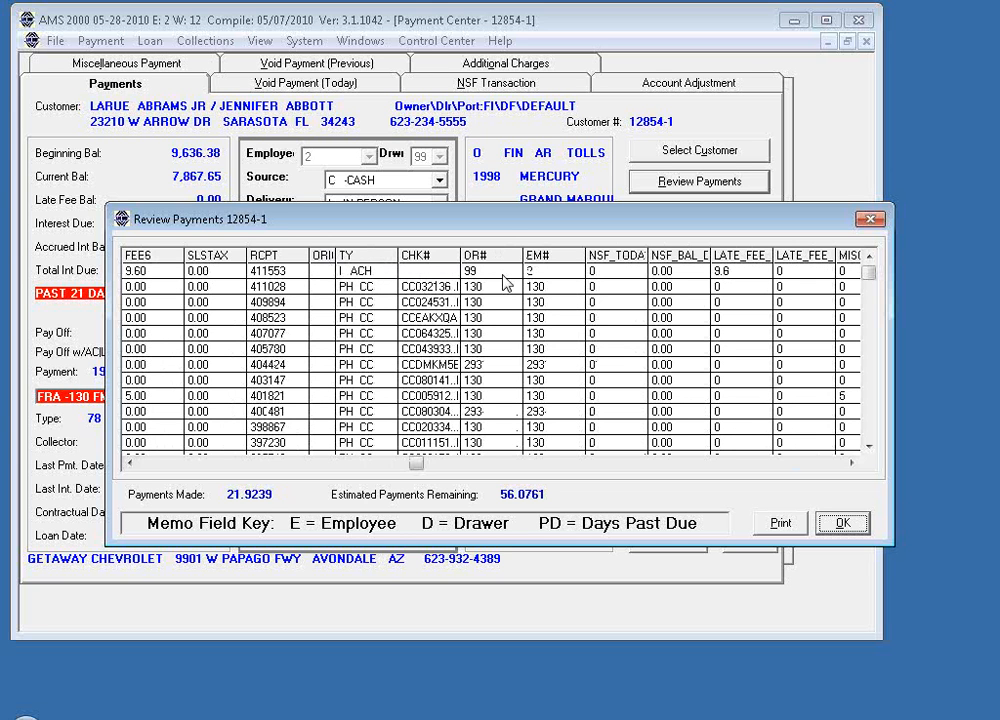
{"action": "left_click", "coordinate": [850, 463]}
{"action": "left_click", "coordinate": [850, 463]}
{"action": "left_click", "coordinate": [850, 463]}
{"action": "left_click", "coordinate": [850, 463]}
{"action": "left_click", "coordinate": [850, 463]}
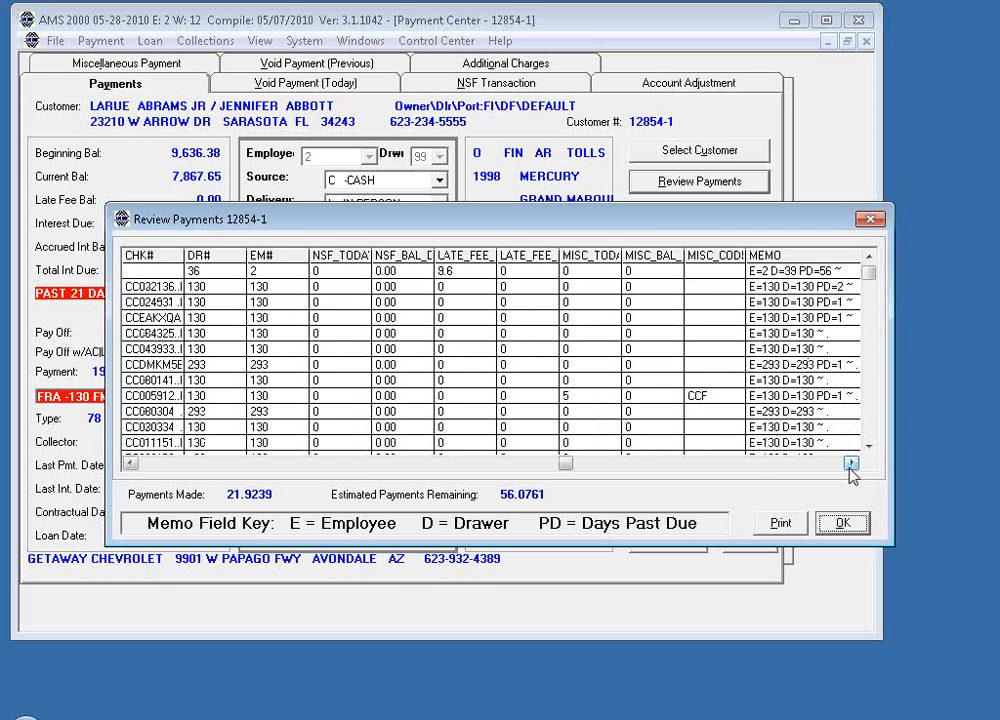
{"action": "left_click", "coordinate": [850, 463]}
{"action": "left_click", "coordinate": [850, 463]}
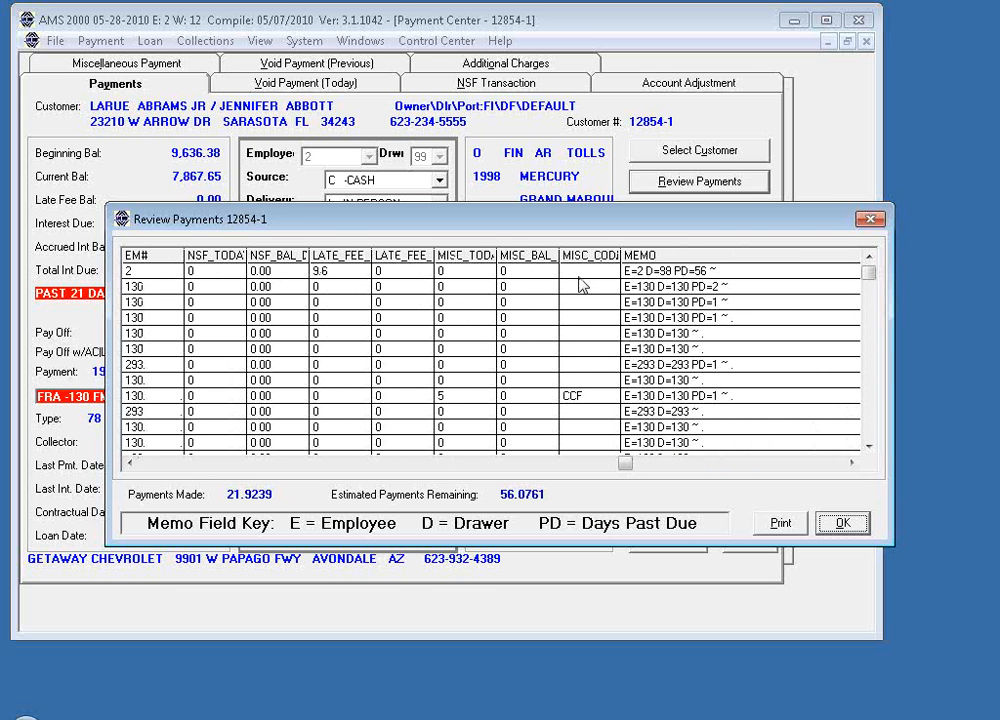
{"action": "left_click", "coordinate": [850, 463]}
{"action": "left_click", "coordinate": [850, 463]}
{"action": "left_click", "coordinate": [850, 463]}
{"action": "left_click", "coordinate": [850, 463]}
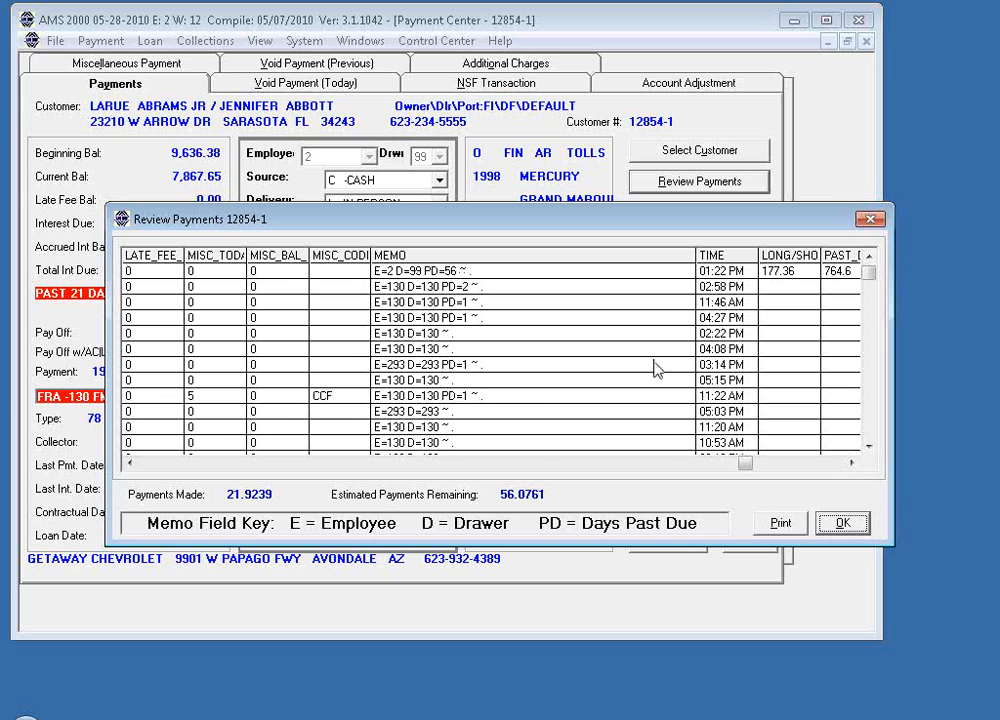
{"action": "left_click", "coordinate": [852, 462]}
{"action": "left_click", "coordinate": [852, 462]}
{"action": "left_click", "coordinate": [852, 462]}
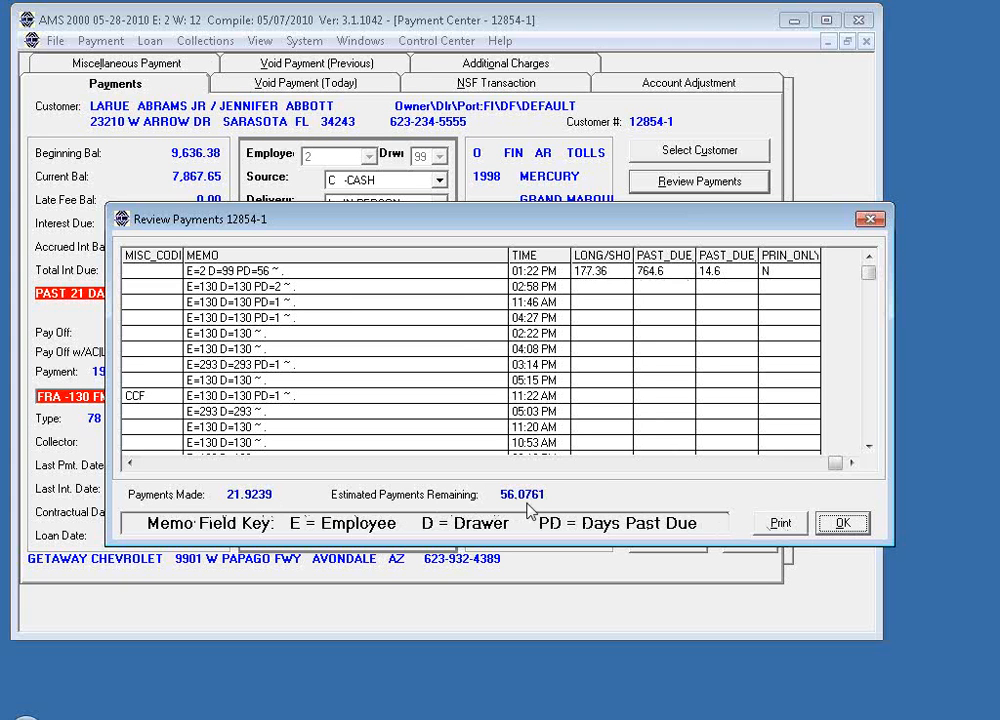
{"action": "left_click", "coordinate": [860, 527]}
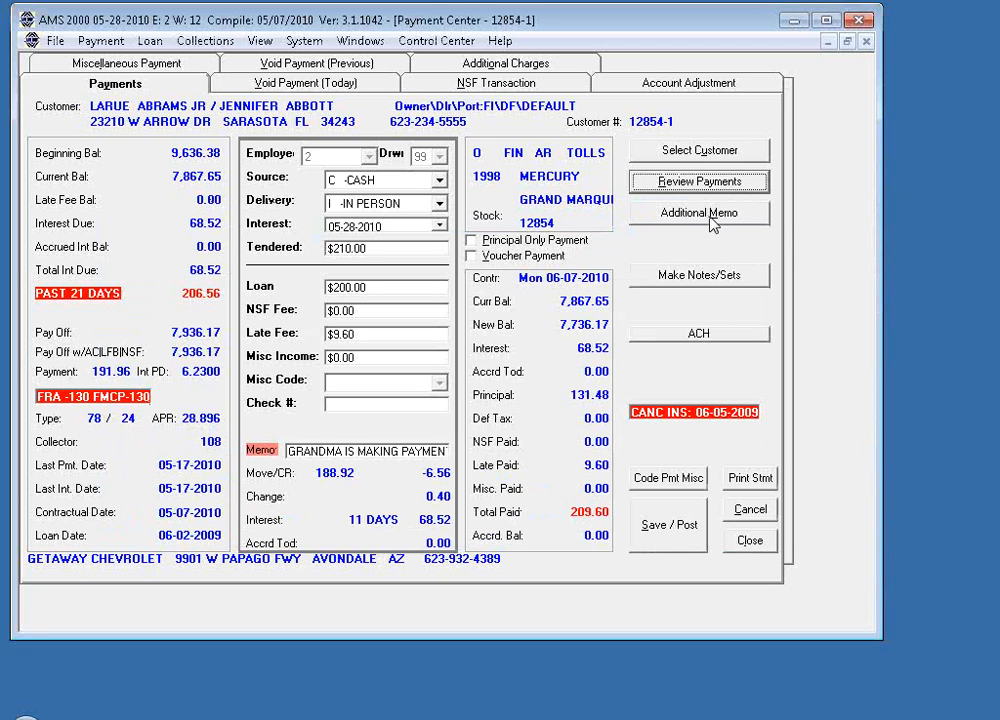
Step: Start a new note/set for the customer with the action code TL - TELEPHONED LANDLORD
{"action": "left_click", "coordinate": [697, 284]}
{"action": "left_click", "coordinate": [553, 284]}
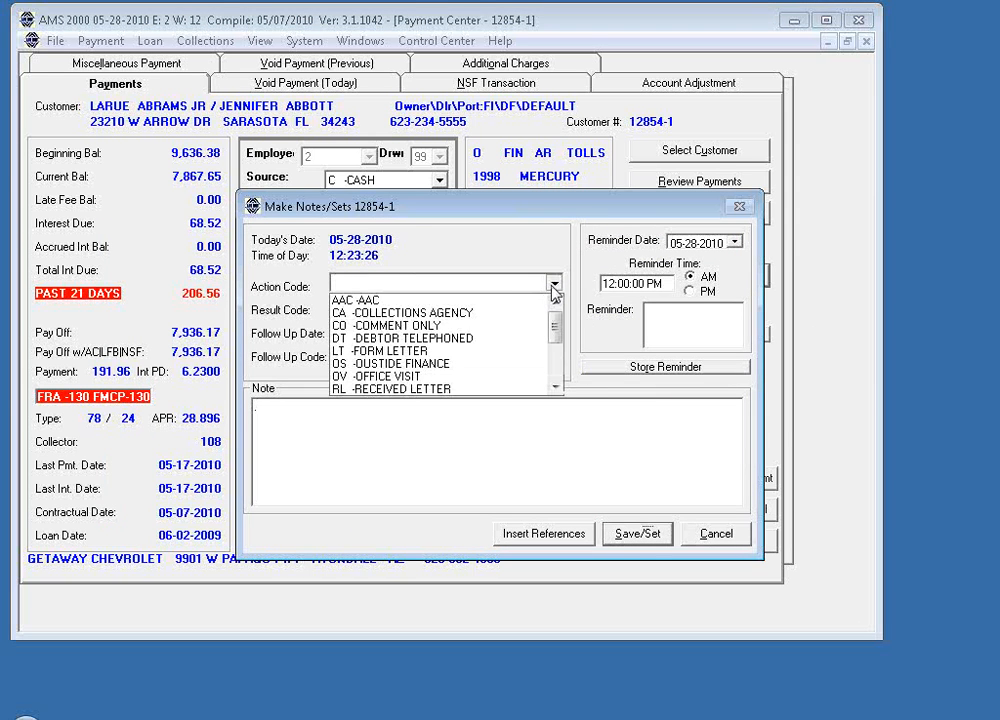
{"action": "left_click", "coordinate": [440, 326]}
{"action": "left_click", "coordinate": [553, 284]}
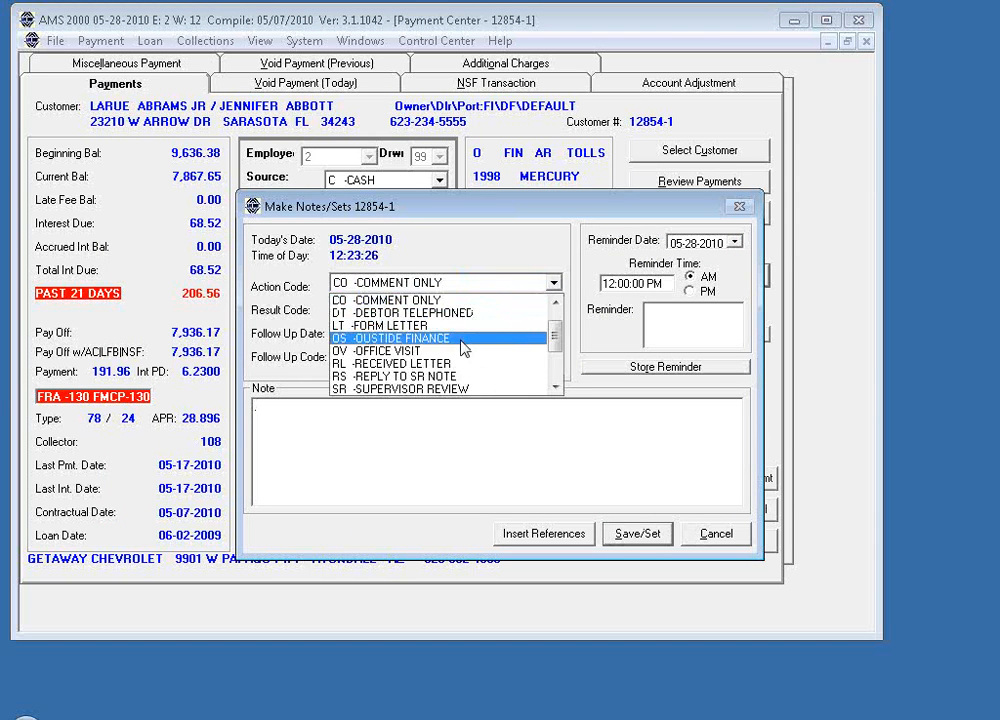
{"action": "scroll", "coordinate": [450, 352], "scroll_direction": "down", "scroll_amount": 2}
{"action": "left_click", "coordinate": [420, 352]}
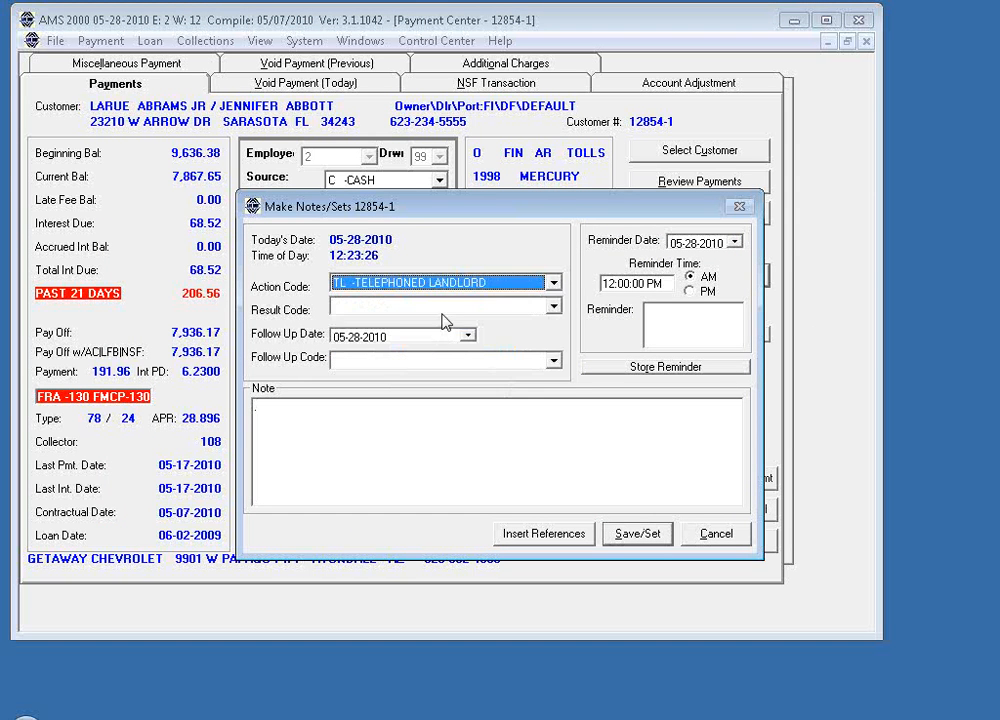
Step: Set the note's result code to PP - PROMISE TO PAY, keeping the TL - TELEPHONED LANDLORD action code
{"action": "left_click", "coordinate": [440, 308]}
{"action": "scroll", "coordinate": [410, 378], "scroll_direction": "down", "scroll_amount": 2}
{"action": "left_click", "coordinate": [407, 387]}
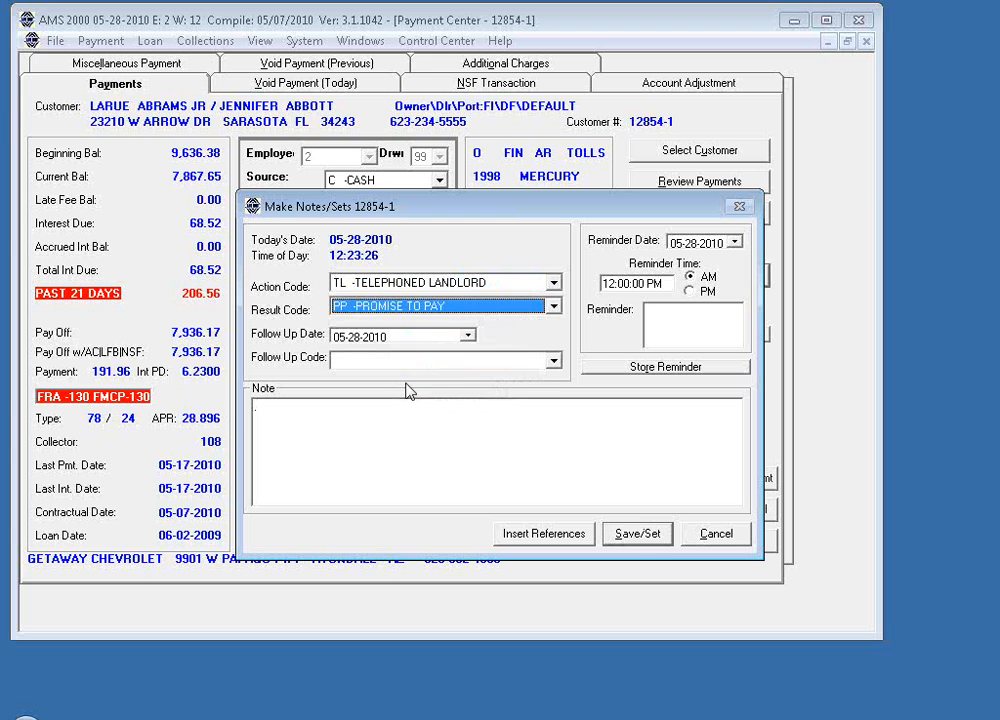
{"action": "left_click", "coordinate": [440, 283]}
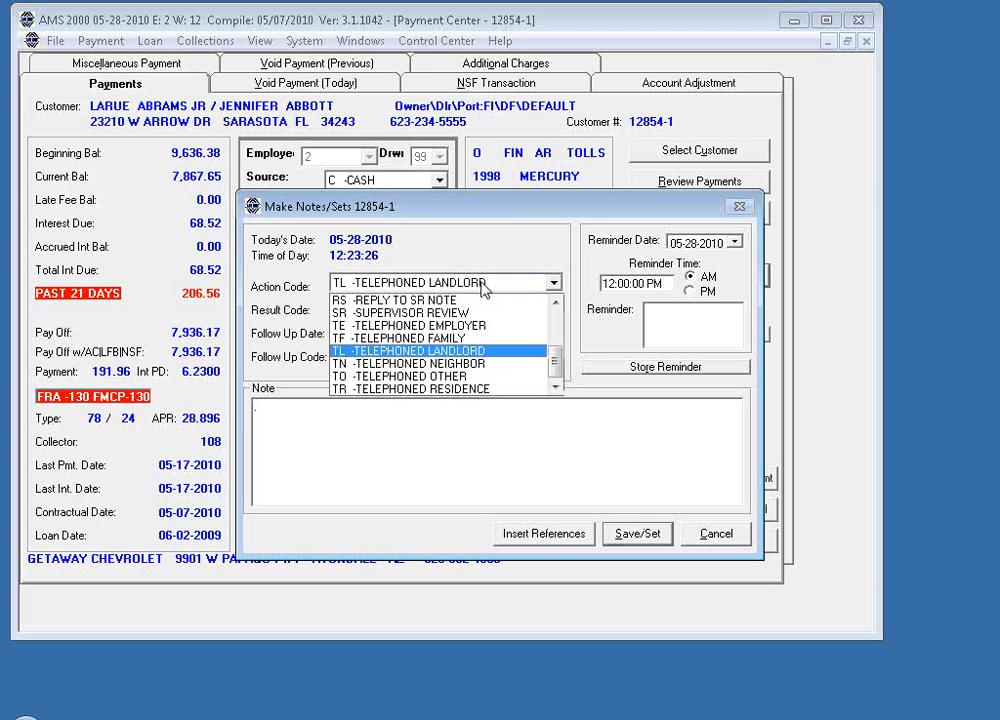
{"action": "left_click", "coordinate": [446, 352]}
Step: Enter the note text "make a set of $175" and save the note, choosing to make a set
{"action": "left_click", "coordinate": [399, 423]}
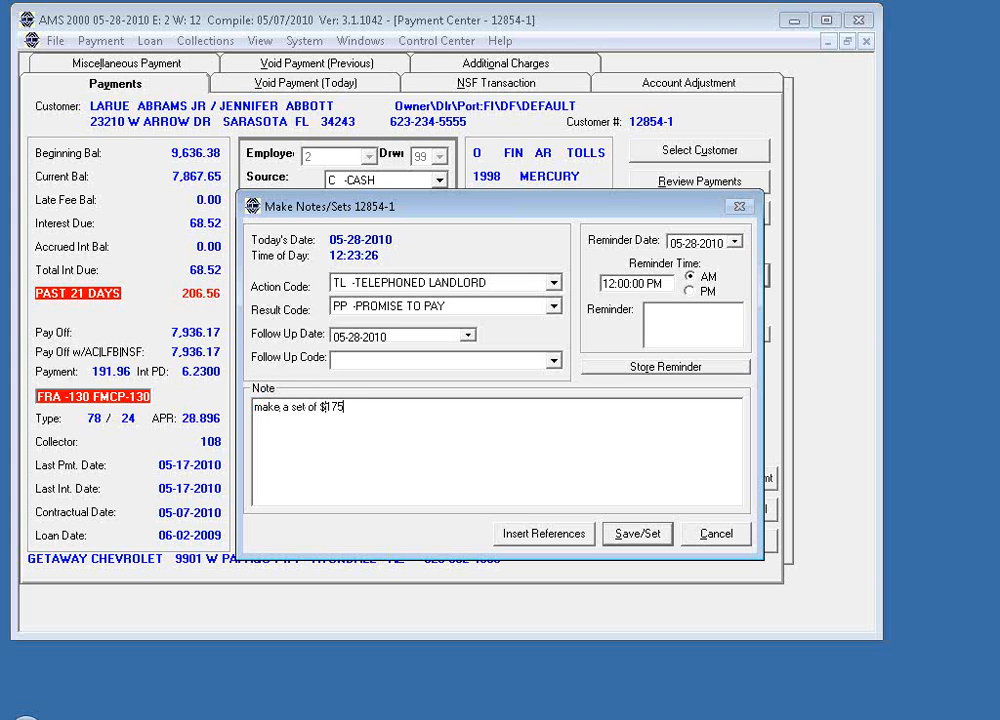
{"action": "key", "text": "Tab"}
{"action": "left_click", "coordinate": [668, 534]}
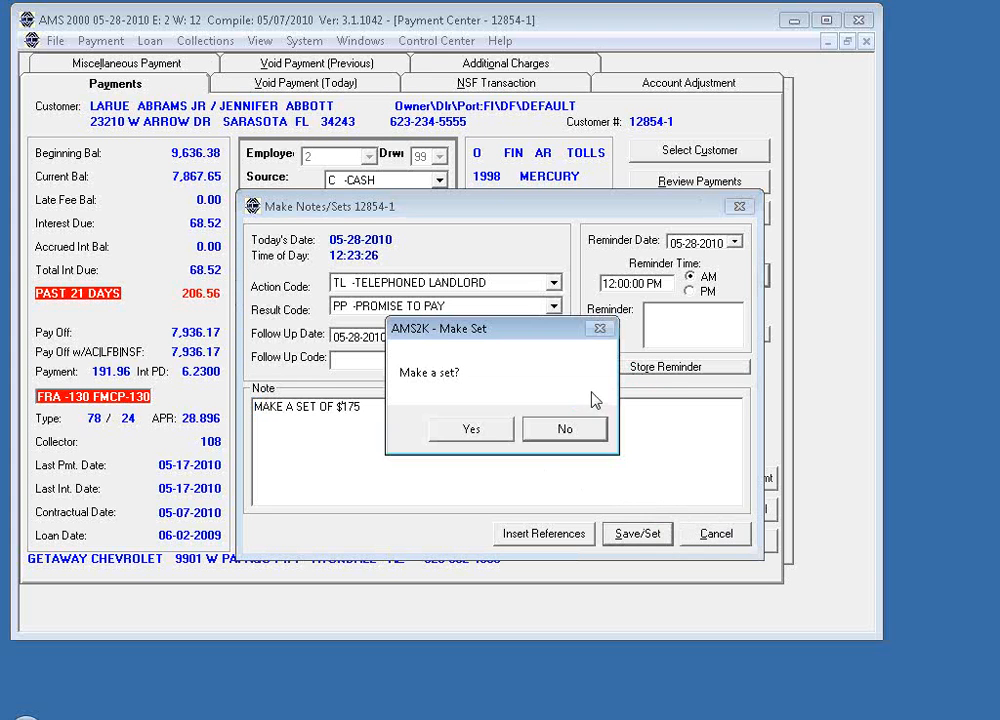
{"action": "left_click", "coordinate": [470, 427]}
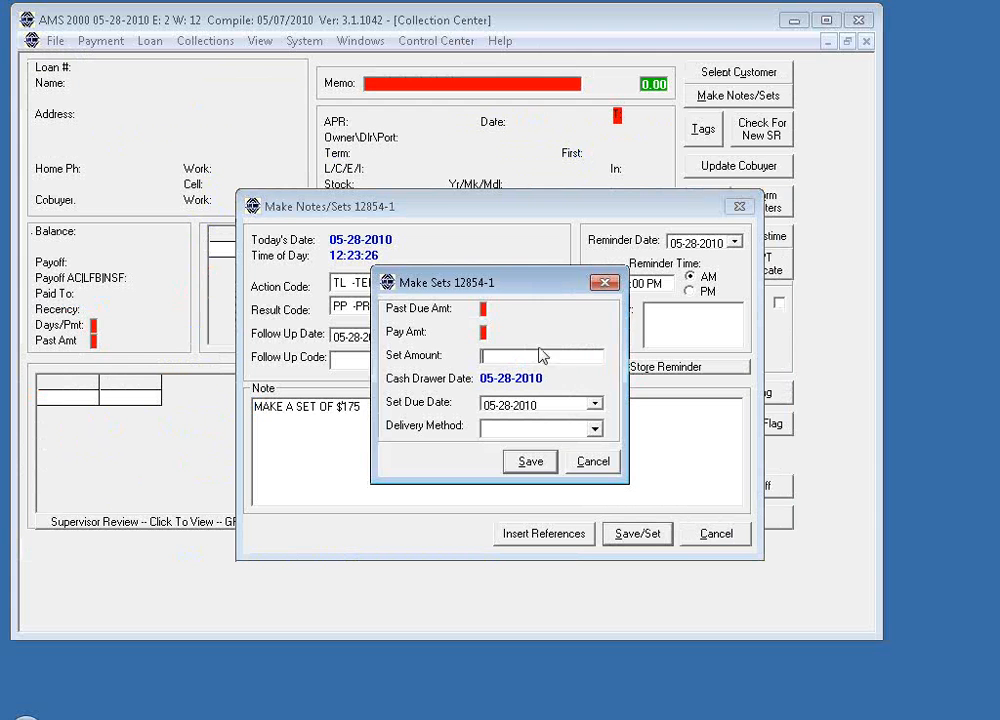
Step: Save a $175.00 set due 07-06-2010 with the IN PERSON delivery method, and close the Collection Center
{"action": "type", "text": "175"}
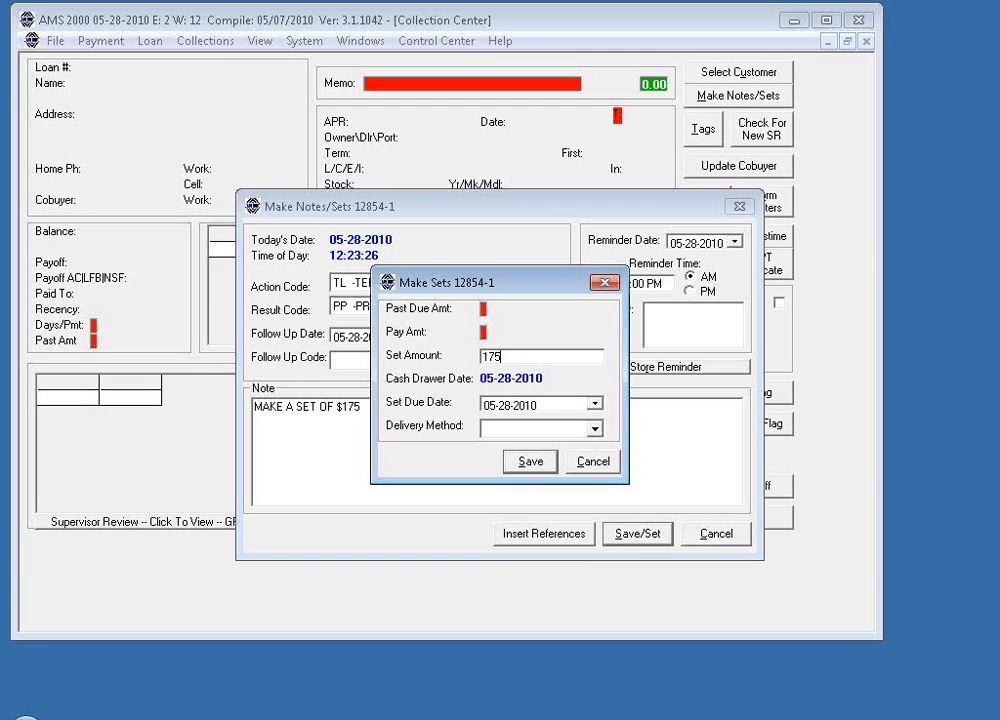
{"action": "key", "text": "Tab"}
{"action": "left_click", "coordinate": [595, 404]}
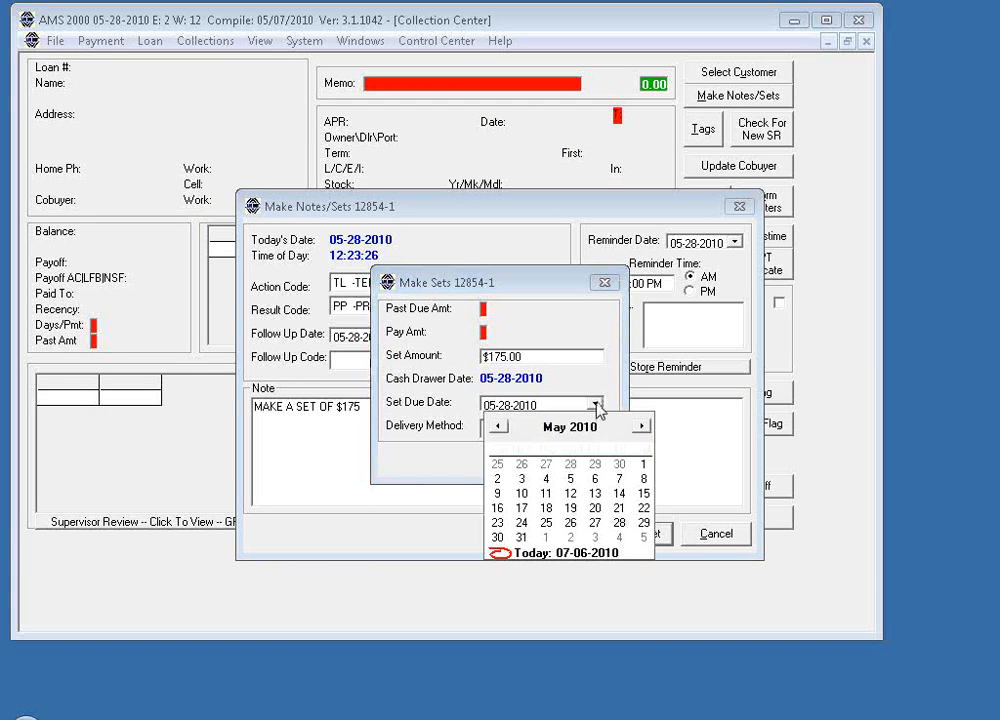
{"action": "left_click", "coordinate": [571, 553]}
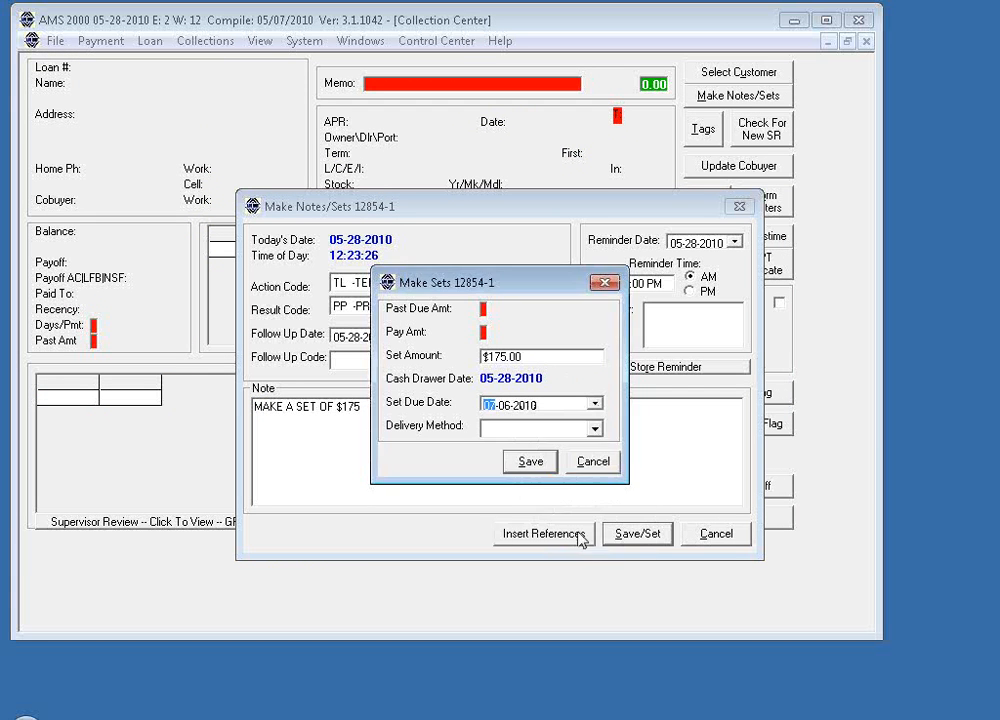
{"action": "left_click", "coordinate": [595, 428]}
{"action": "left_click", "coordinate": [536, 462]}
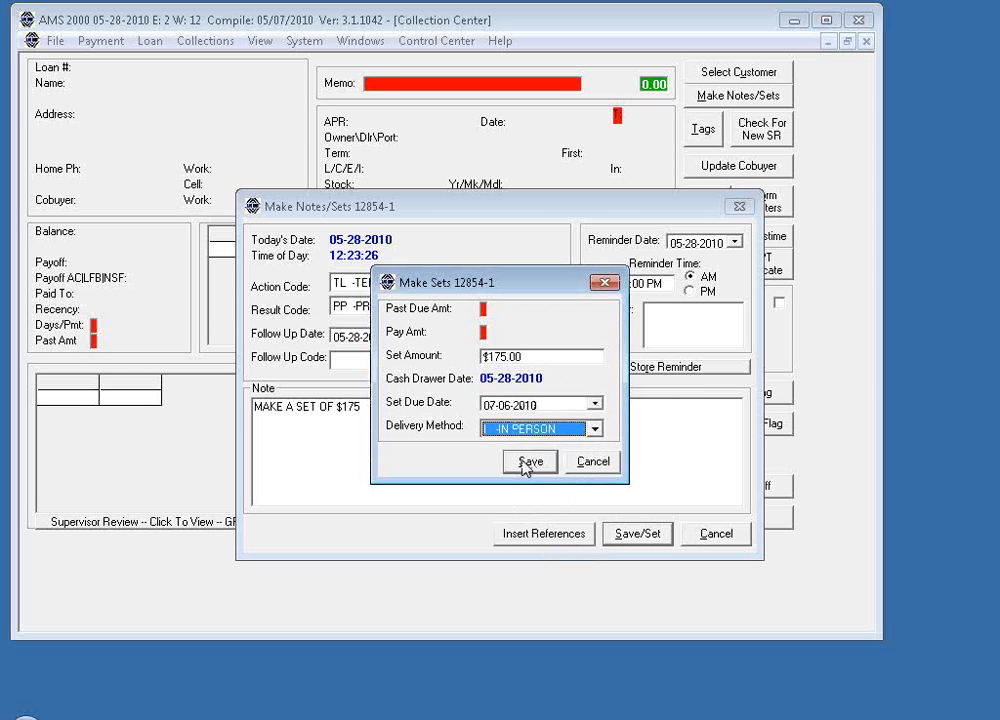
{"action": "left_click", "coordinate": [528, 463]}
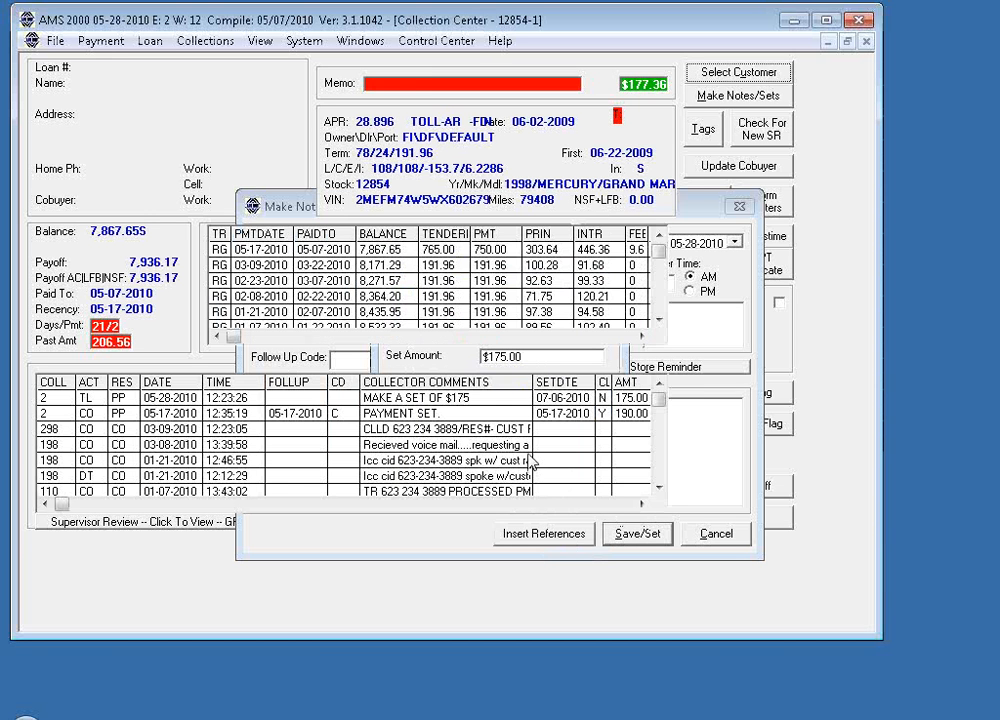
{"action": "left_click", "coordinate": [738, 517]}
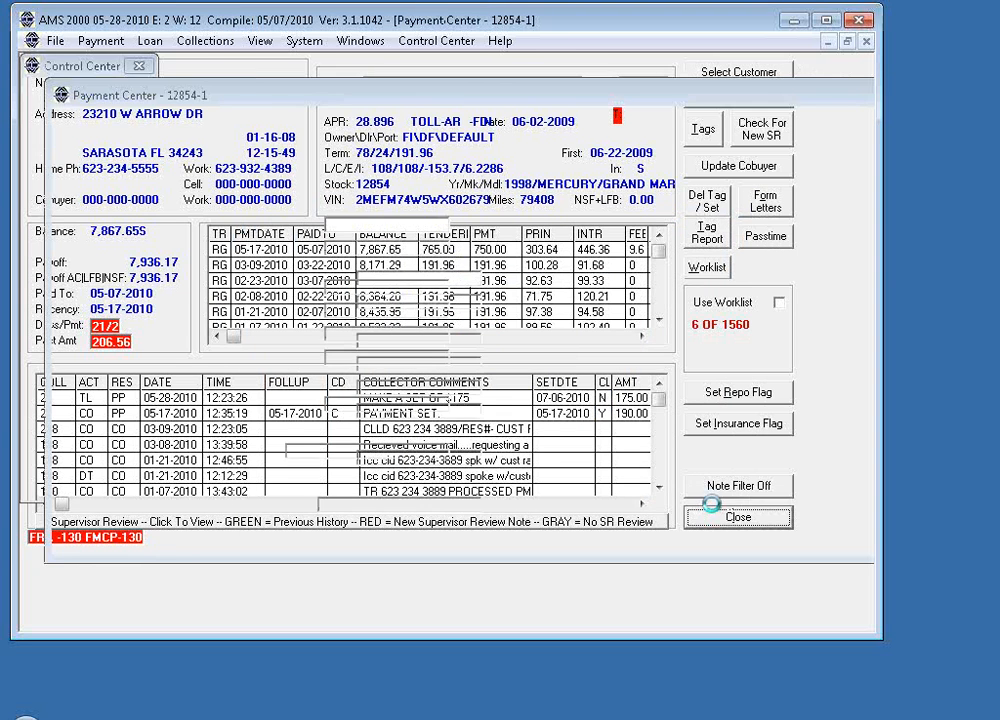